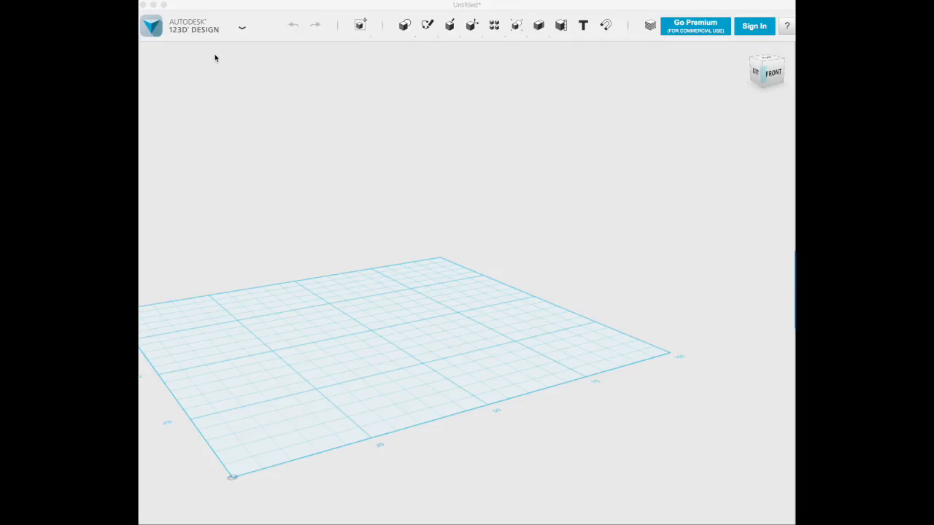
Step: Import Eshield_280.svg from Downloads as a sketch, with Adobe Illustrator, Autodesk Graphic as the SVG source
left_click(242, 28)
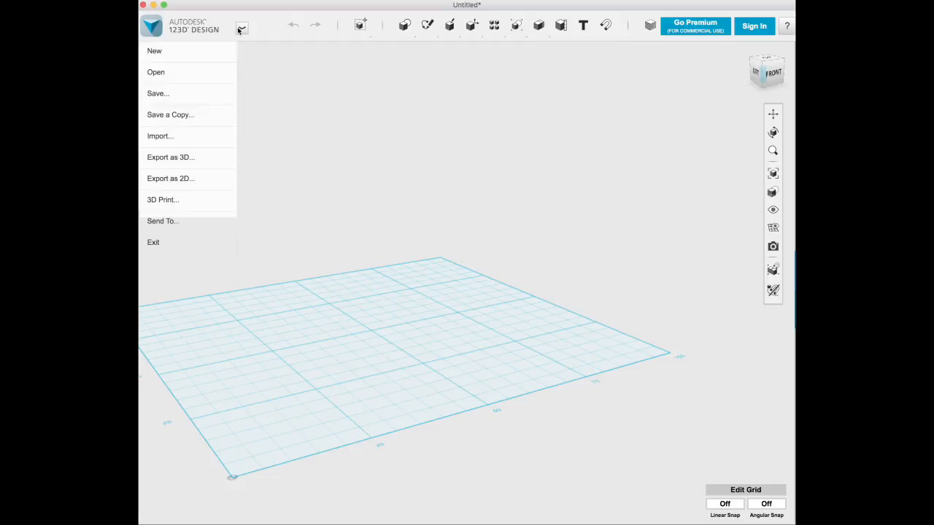
mouse_move(156, 136)
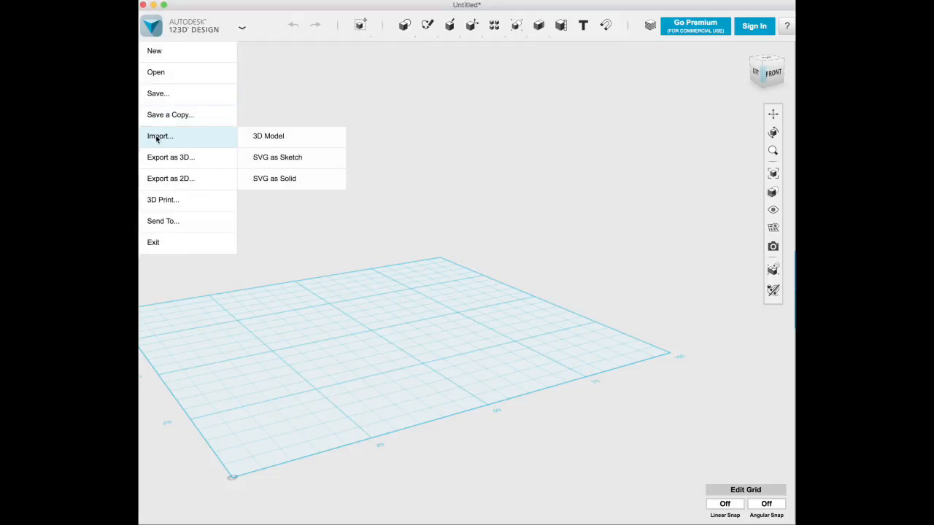
left_click(269, 159)
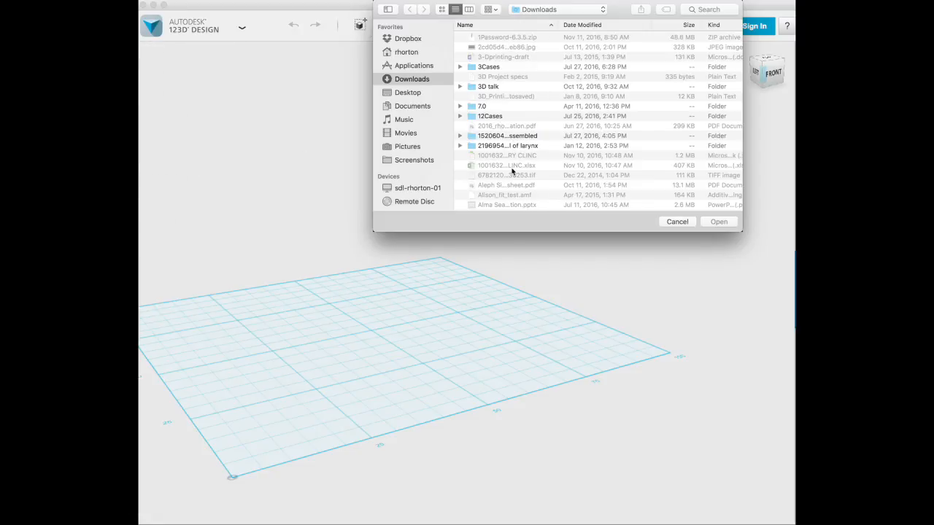
scroll(514, 167, "down", 5)
scroll(514, 167, "down", 8)
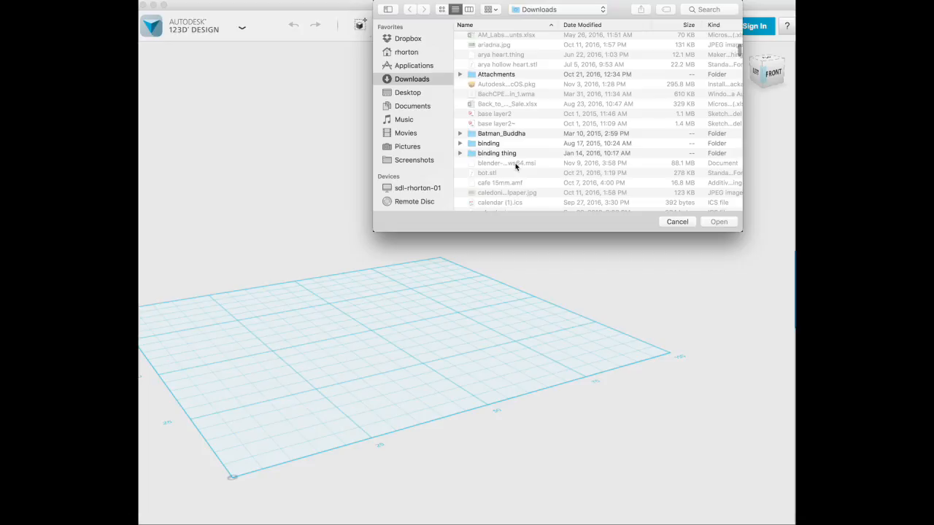
scroll(515, 166, "down", 8)
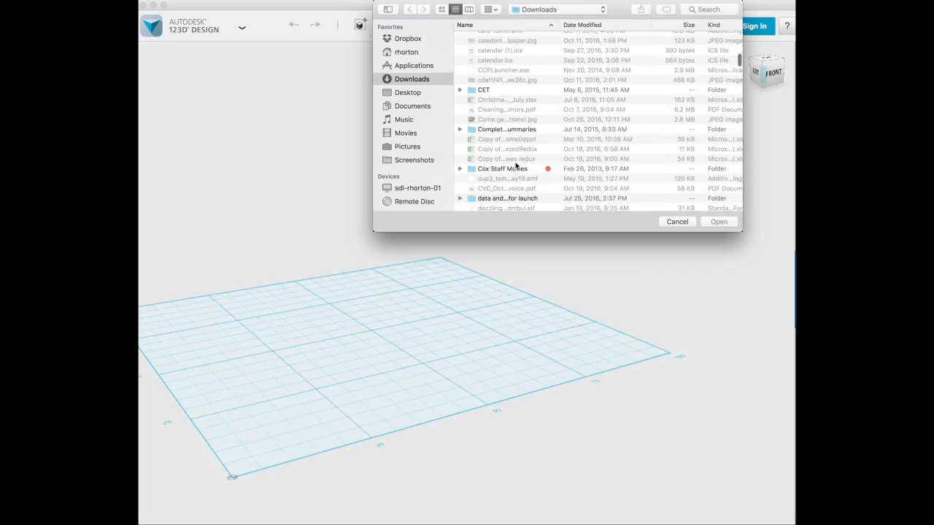
scroll(516, 165, "down", 3)
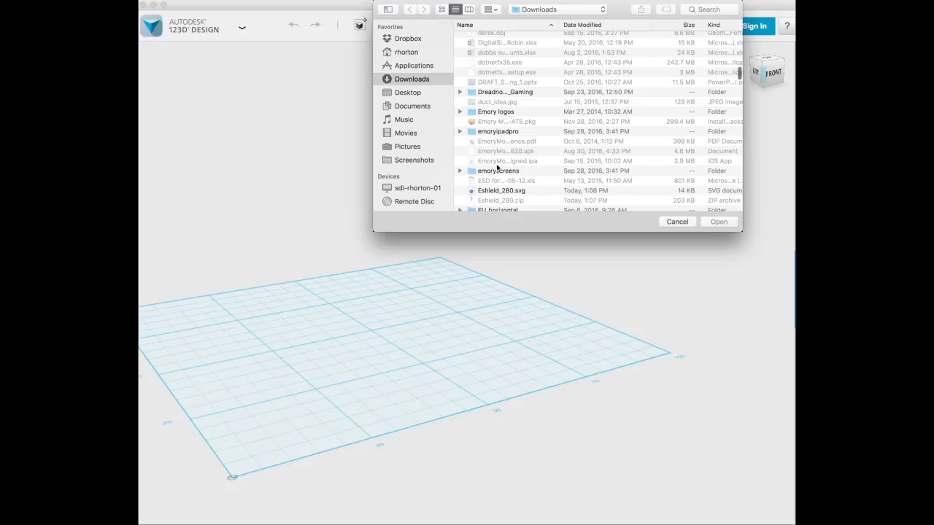
left_click(490, 191)
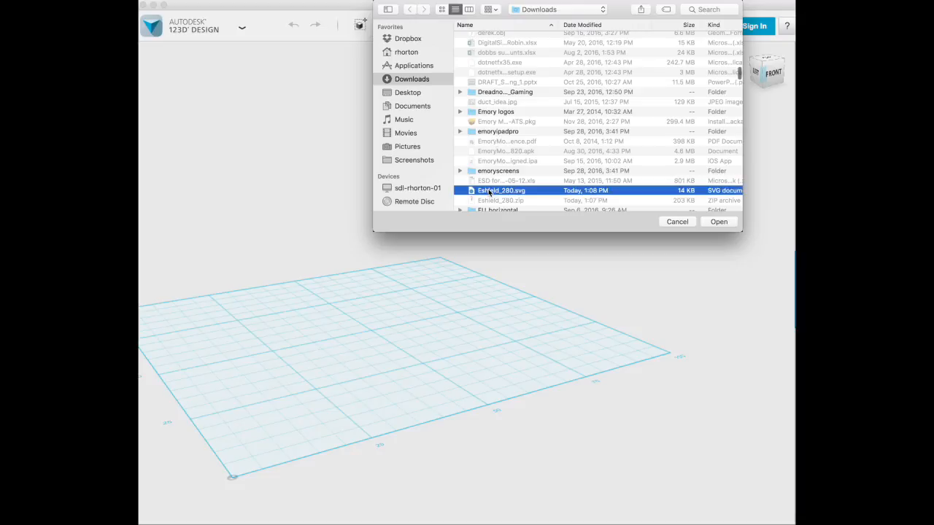
left_click(718, 222)
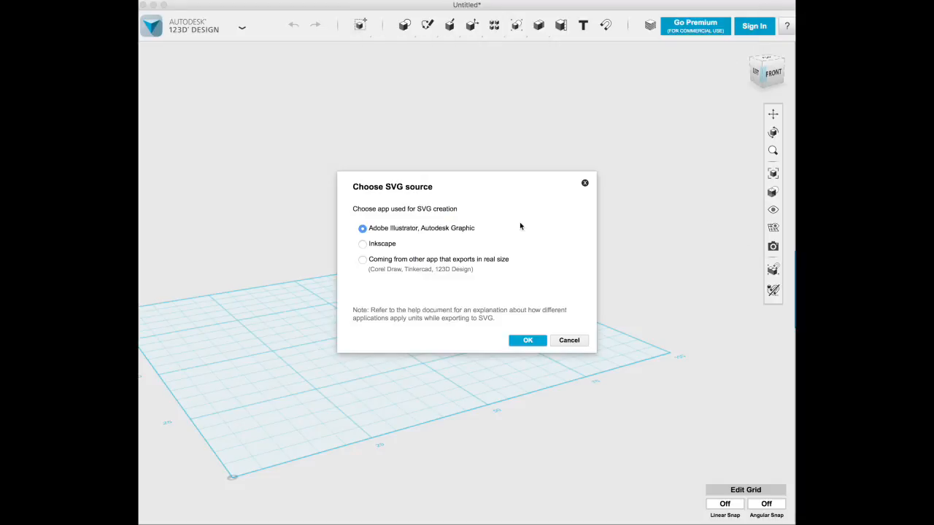
left_click(529, 341)
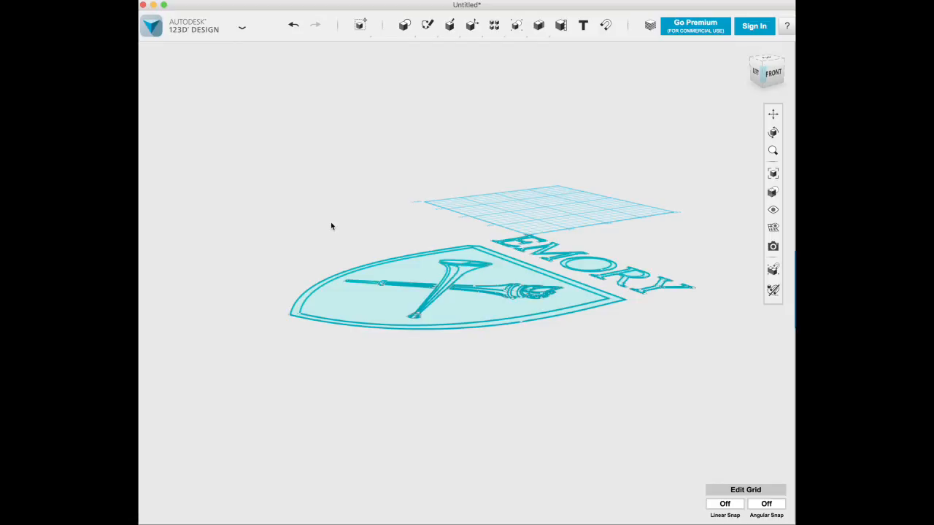
Step: Extrude the border profile around the shield by 5 mm
right_click_drag(327, 215, 335, 246)
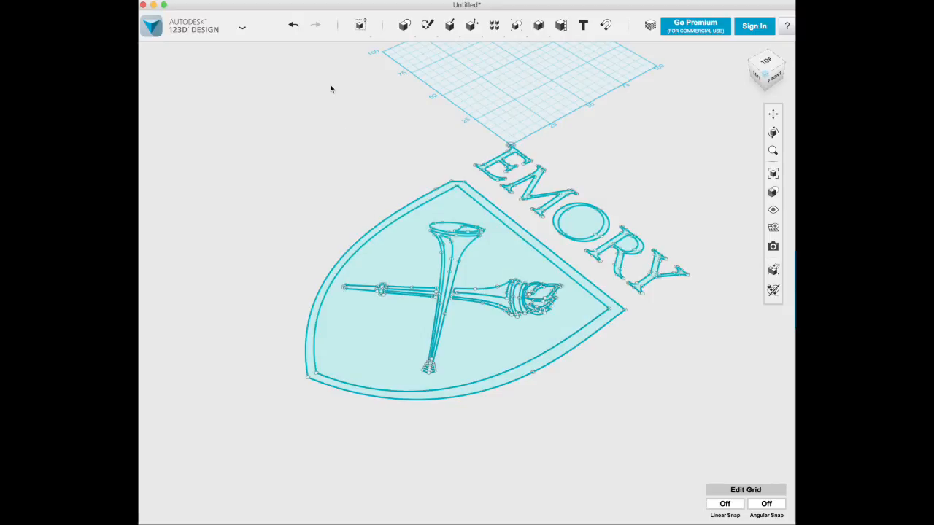
mouse_move(450, 33)
left_click(315, 380)
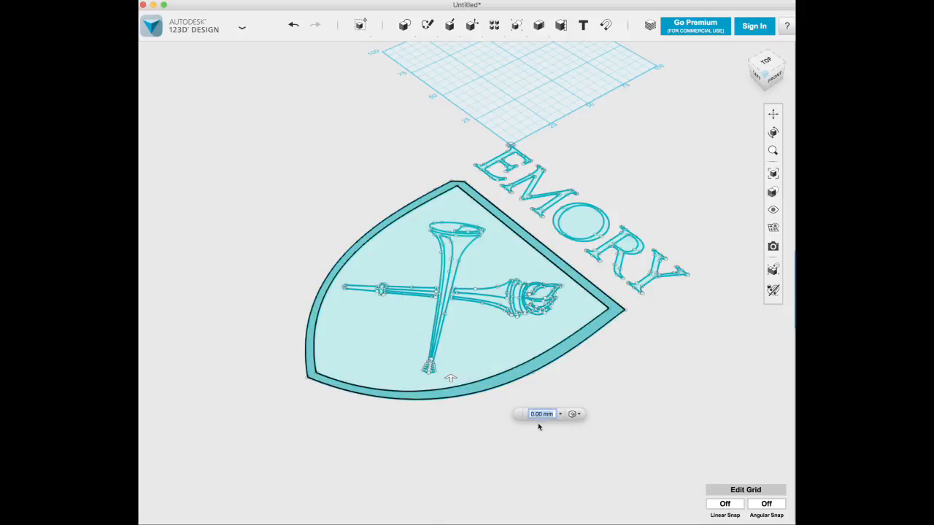
type("5")
key("Return")
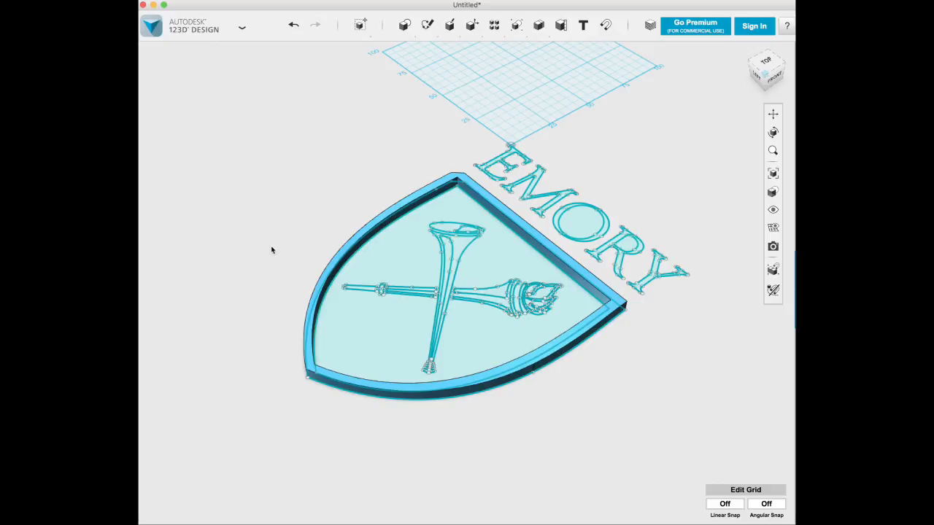
Step: Extrude the long trumpet profile inside the shield by 5 mm
left_click(381, 291)
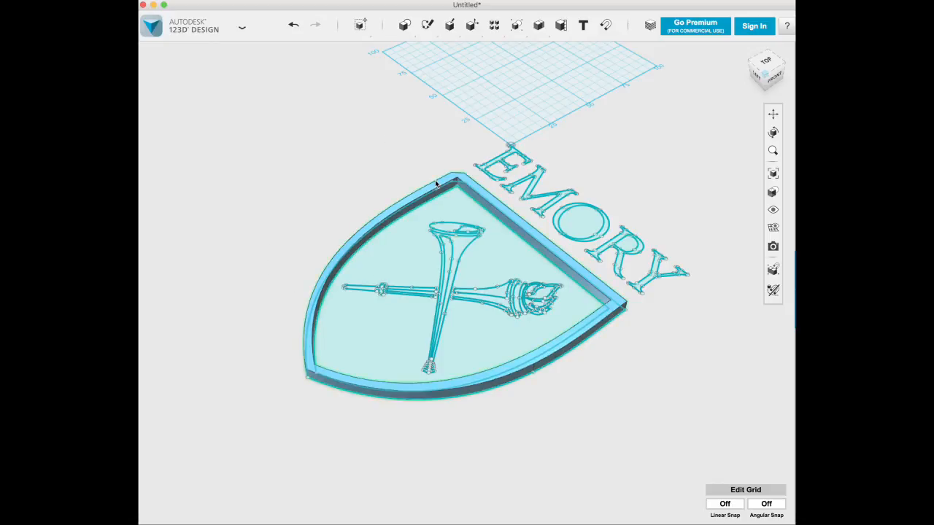
left_click(459, 249)
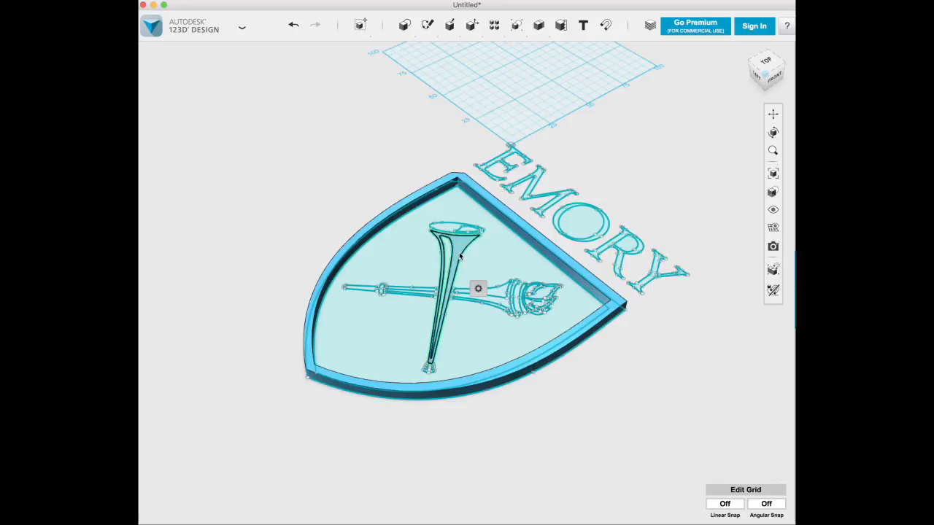
right_click(460, 247)
left_click(459, 247)
right_click(314, 191)
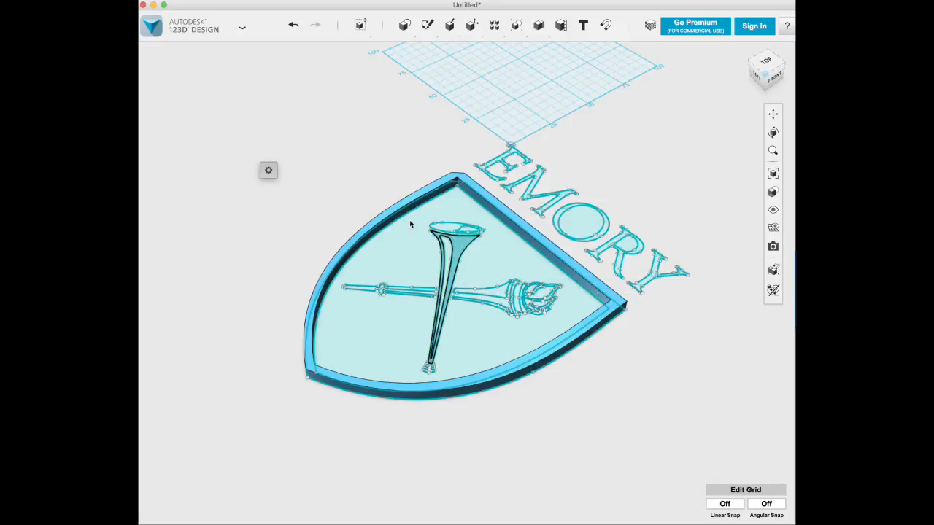
left_click(392, 193)
key("e")
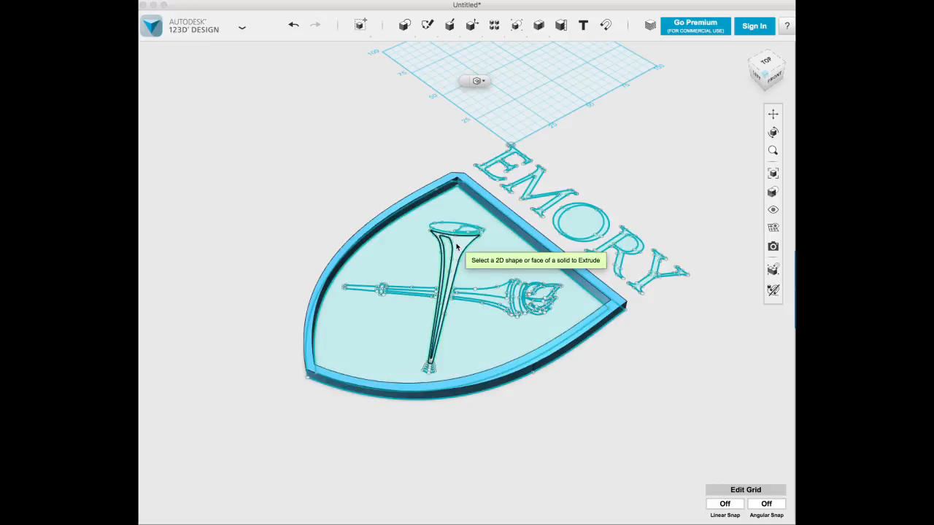
left_click(458, 248)
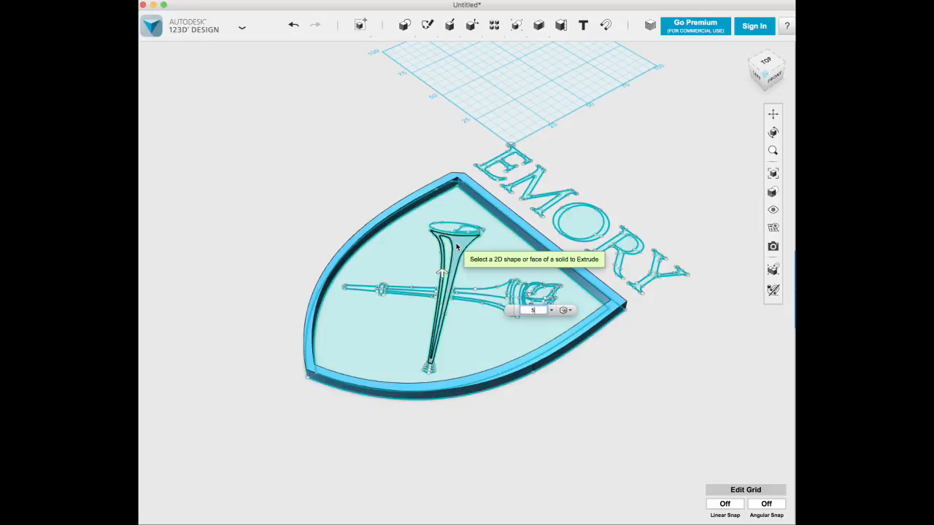
key("Return")
Step: Extrude the upper handle section of the torch, just below the flame
right_click_drag(314, 177, 346, 183)
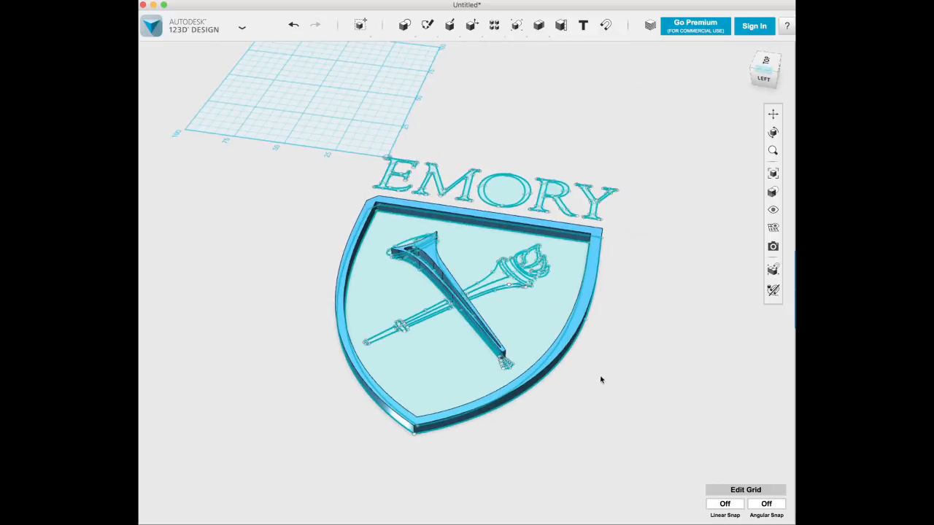
key("e")
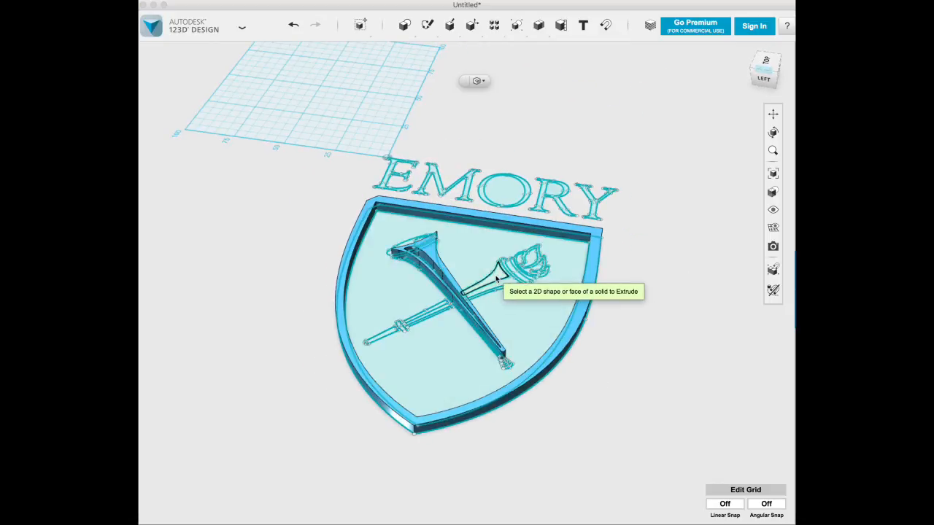
left_click(497, 279)
key("Return")
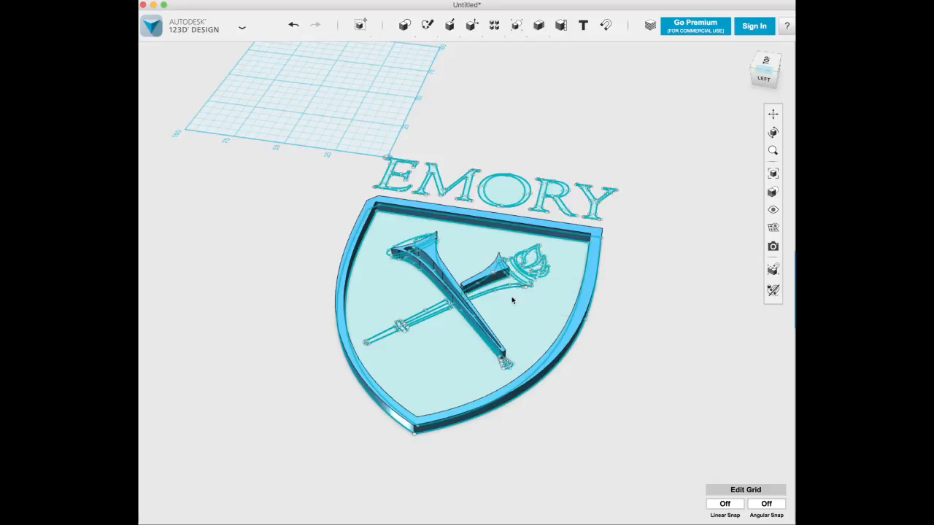
right_click_drag(638, 324, 636, 344)
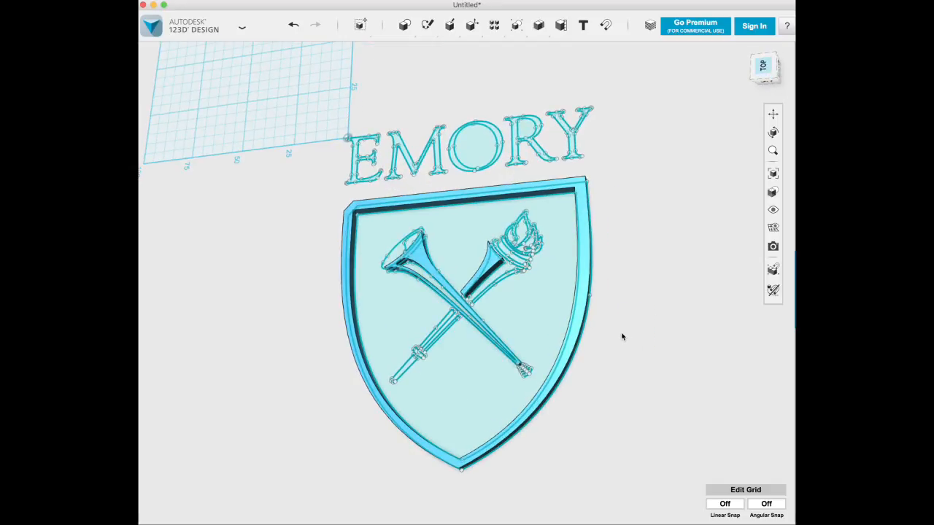
left_click(369, 245)
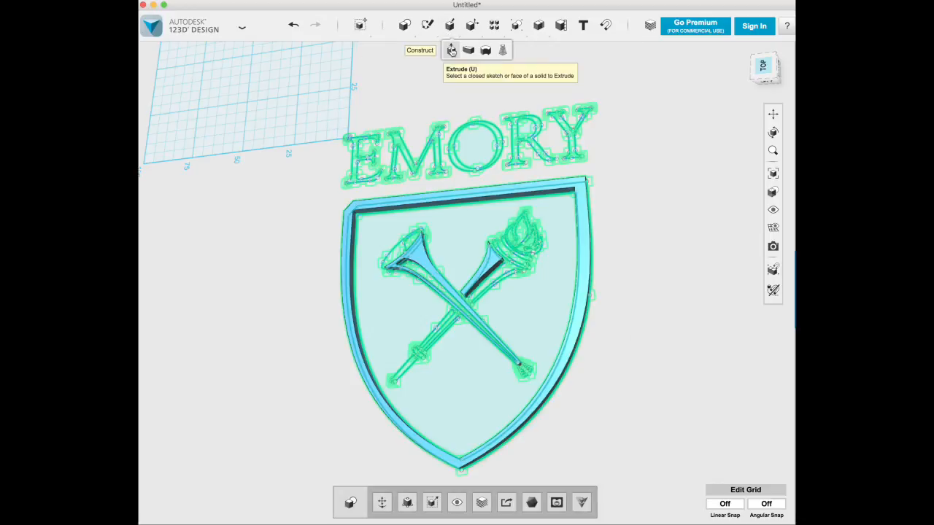
left_click(451, 50)
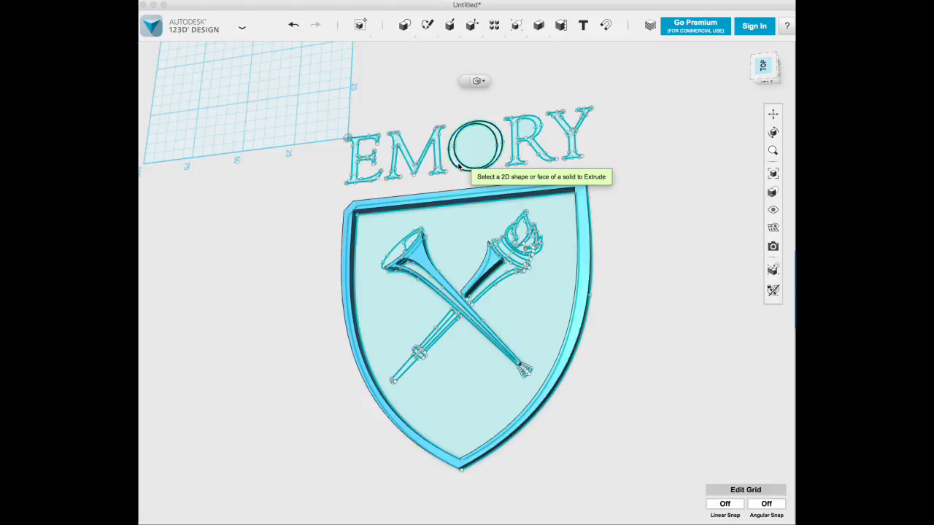
left_click(304, 214)
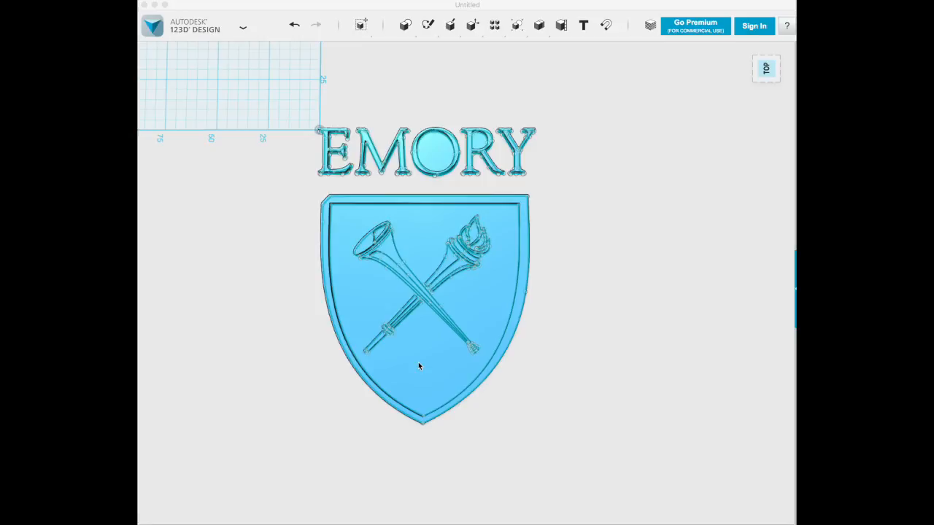
Step: Export the extruded shield and lettering as an STL with Fine mesh tessellation, saved as shield in Downloads
left_click(532, 353)
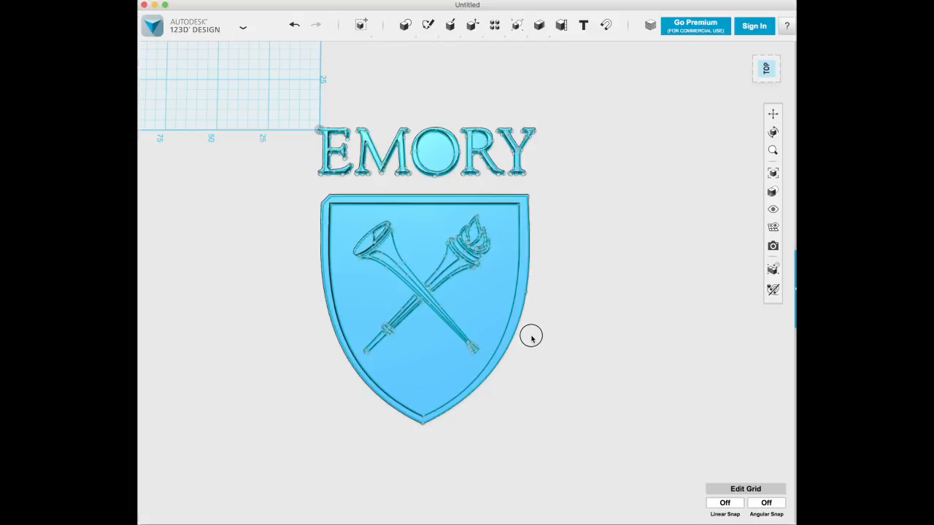
mouse_move(584, 383)
right_mouse_down()
mouse_move(564, 317)
mouse_move(525, 380)
mouse_move(533, 400)
mouse_move(559, 392)
right_mouse_up()
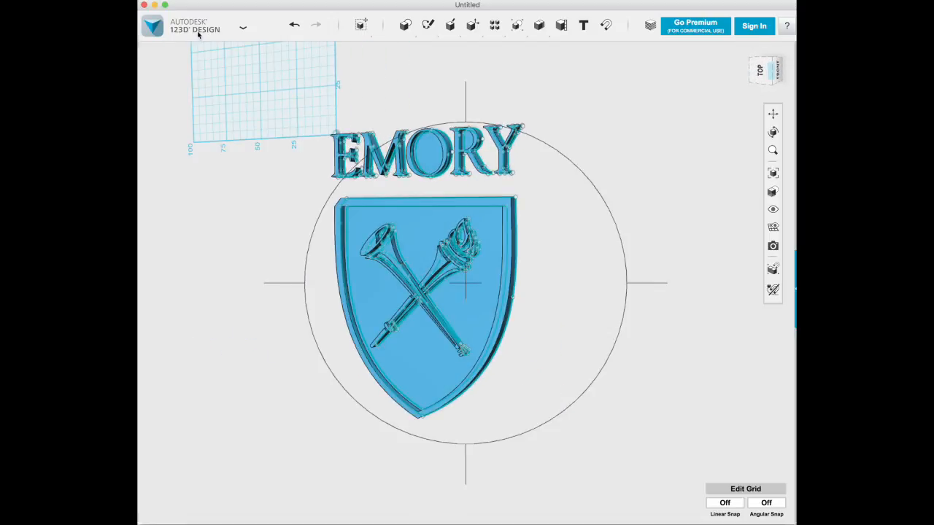
left_click(243, 28)
mouse_move(171, 176)
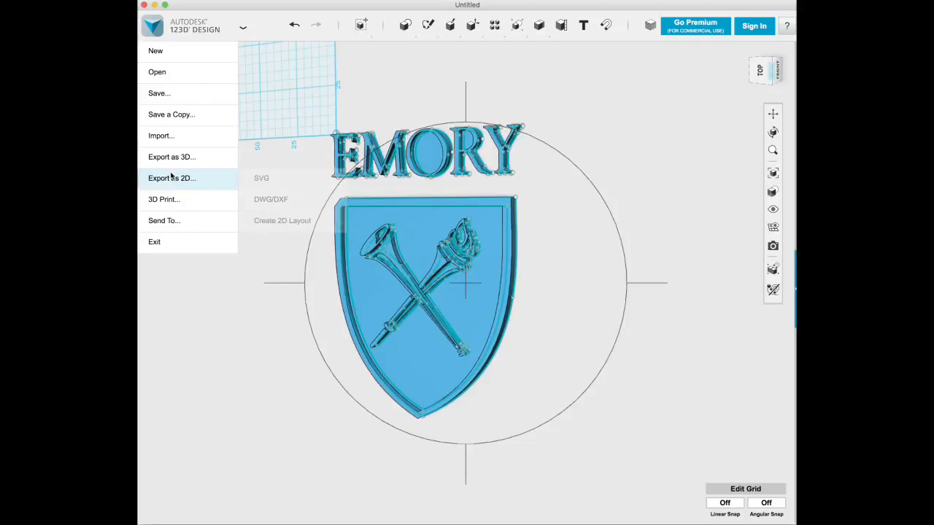
mouse_move(175, 159)
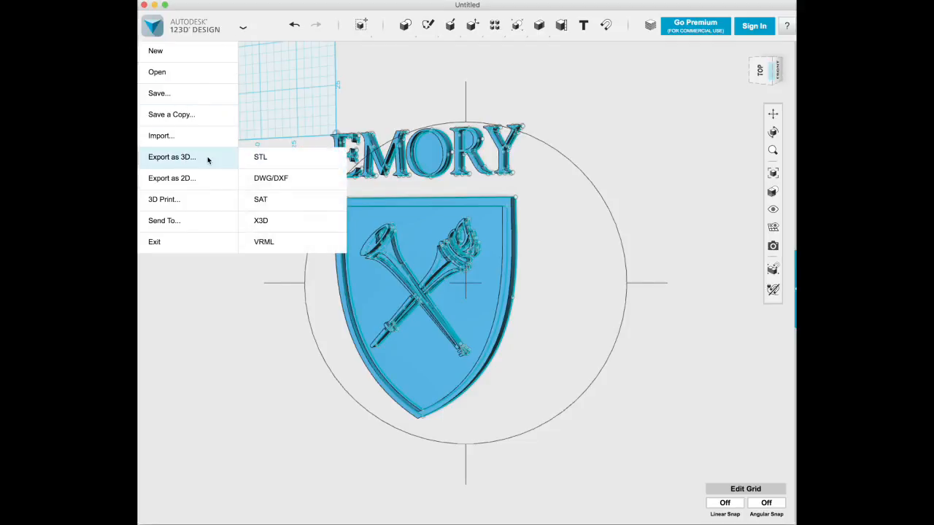
left_click(260, 158)
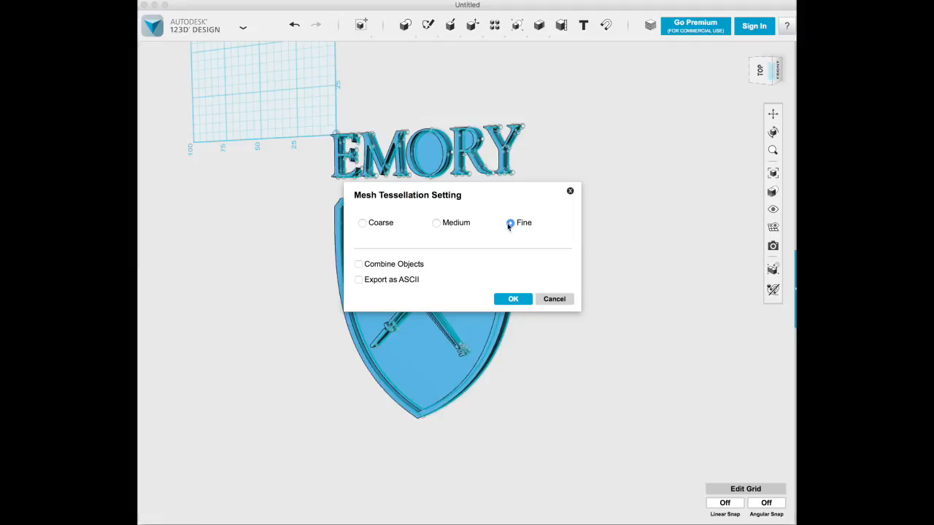
left_click(515, 300)
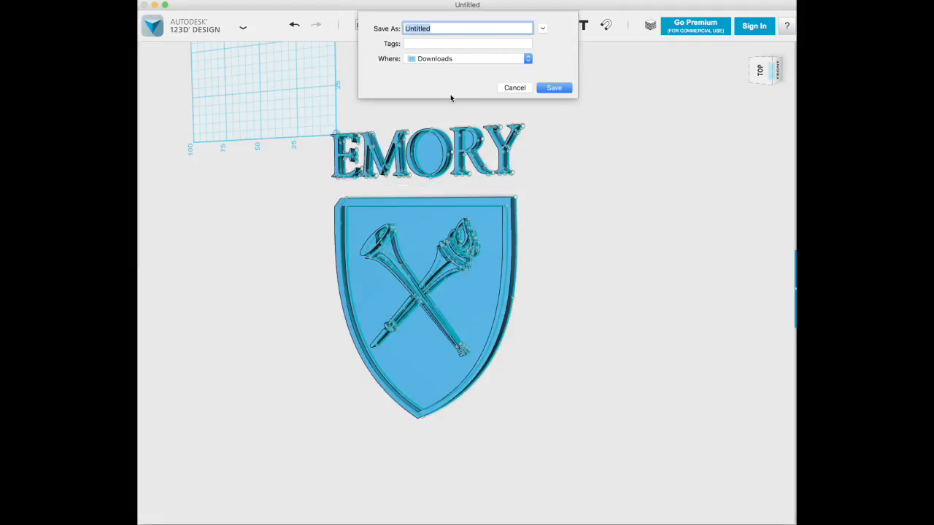
type("shield")
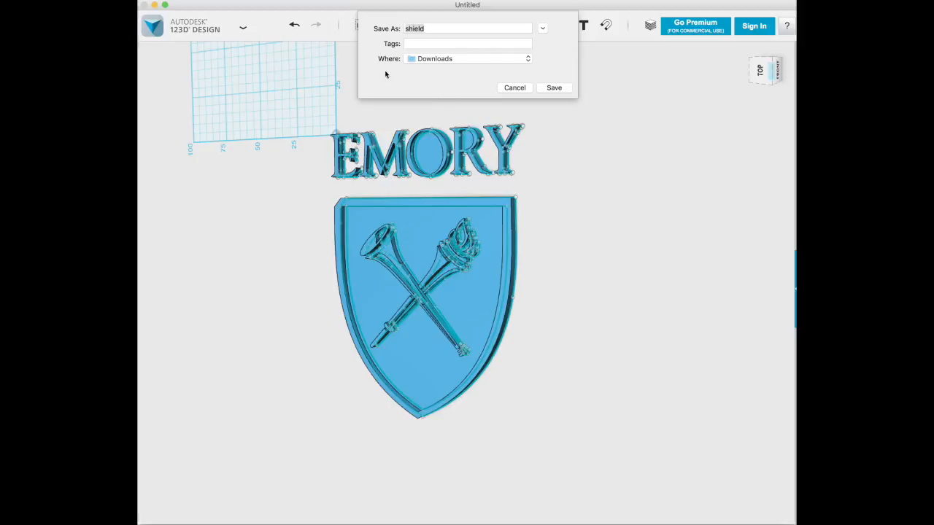
key("Return")
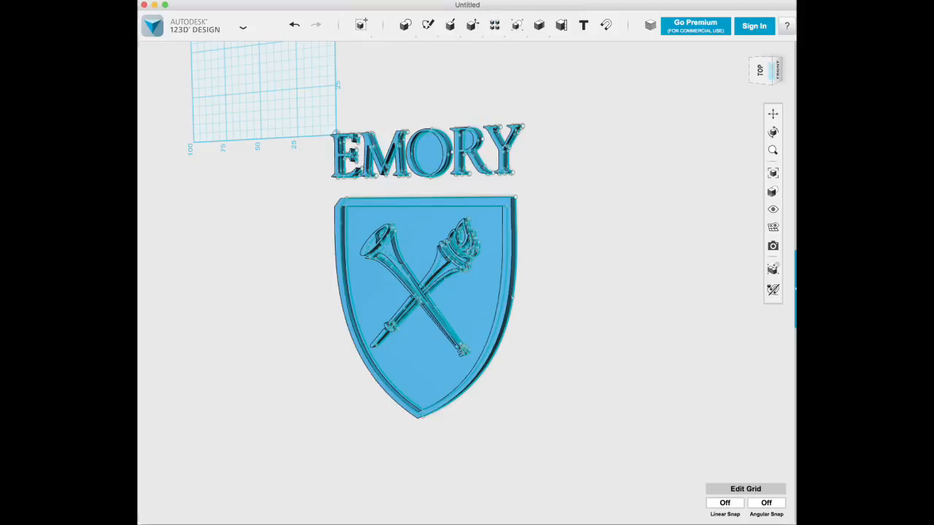
Step: Find and launch the MakerBot application for print preparation
key("super+space")
type("maker")
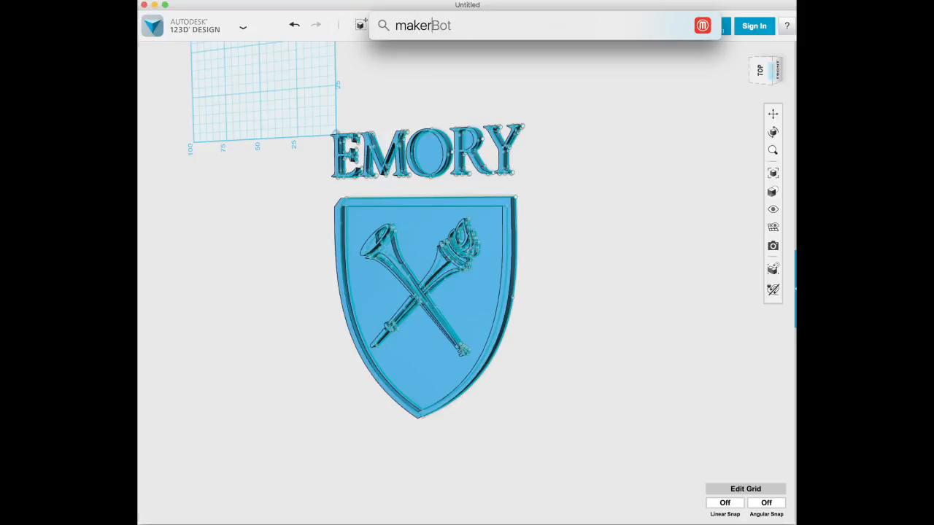
type("b")
key("Return")
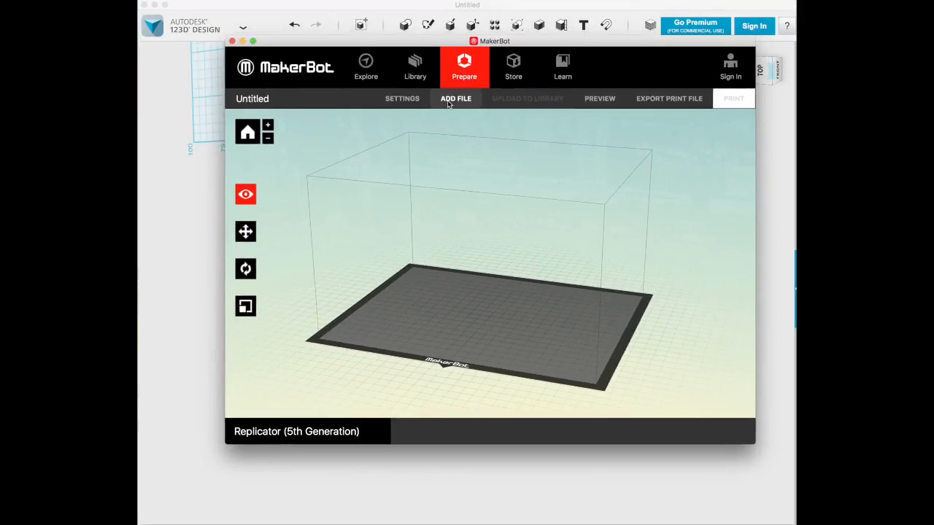
Step: Add the most recent file, shield.stl, from the Downloads folder to the build plate
left_click(449, 100)
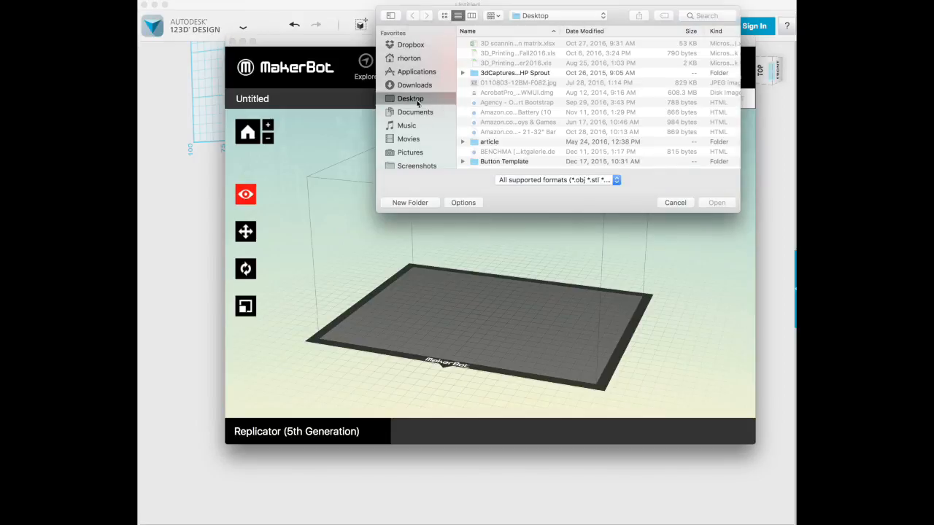
left_click(417, 85)
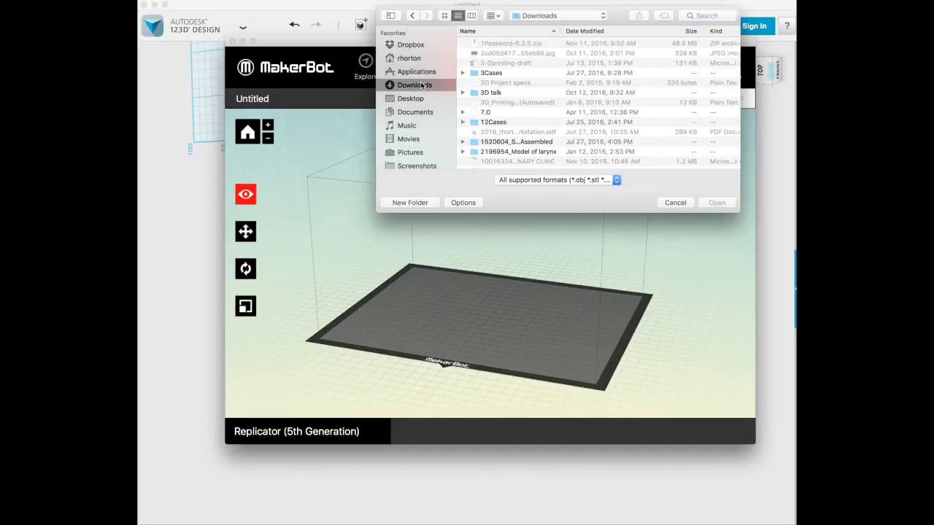
left_click(614, 32)
left_click(493, 43)
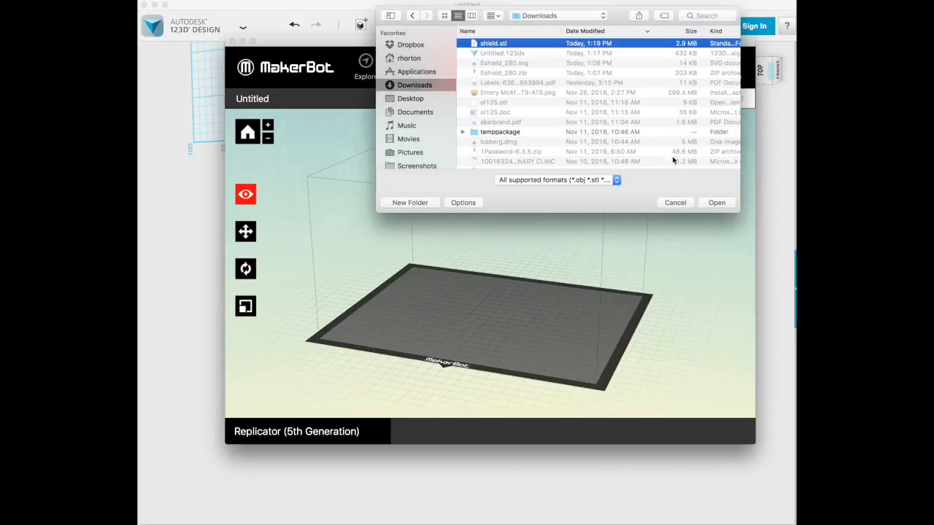
left_click(715, 202)
Step: Examine the imported shield up close on the build plate, including its trumpet and torch details
double_click(528, 314)
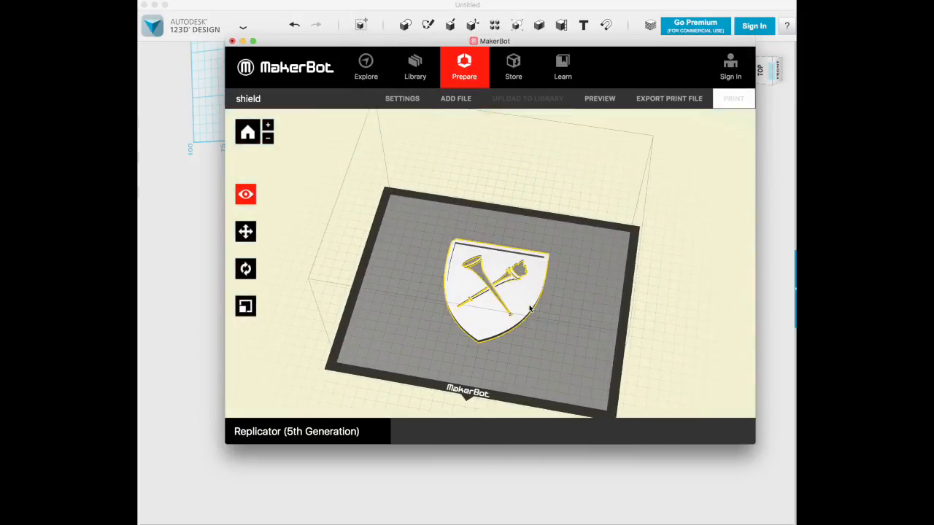
scroll(645, 276, "down", 5)
mouse_move(632, 284)
left_mouse_down()
mouse_move(632, 300)
mouse_move(610, 262)
mouse_move(503, 246)
mouse_move(465, 253)
mouse_move(462, 282)
mouse_move(521, 211)
mouse_move(489, 168)
mouse_move(516, 224)
mouse_move(601, 309)
mouse_move(626, 302)
left_mouse_up()
left_click(635, 306)
left_click(590, 287)
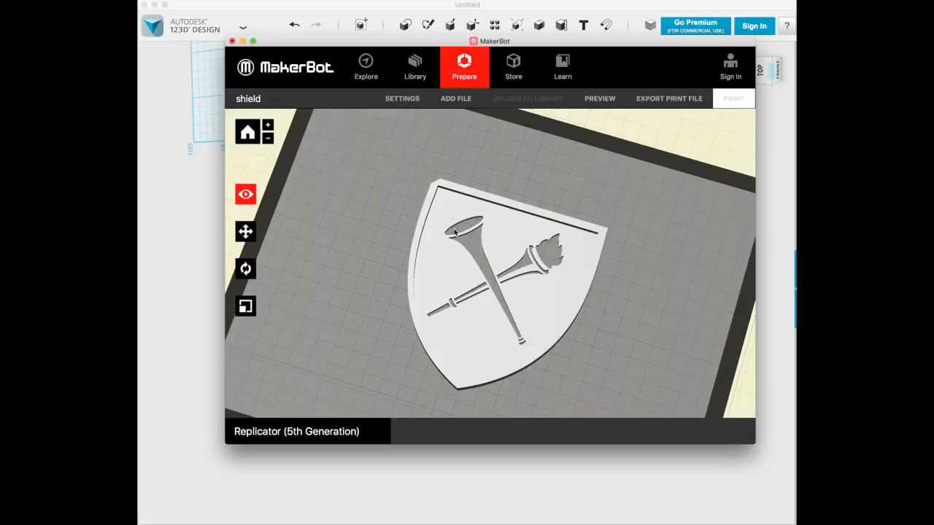
Step: Compare the imported shield with the original model in 123D Design, then inspect its relief from a low side view in MakerBot
left_click_drag(358, 42, 778, 43)
left_click(305, 237)
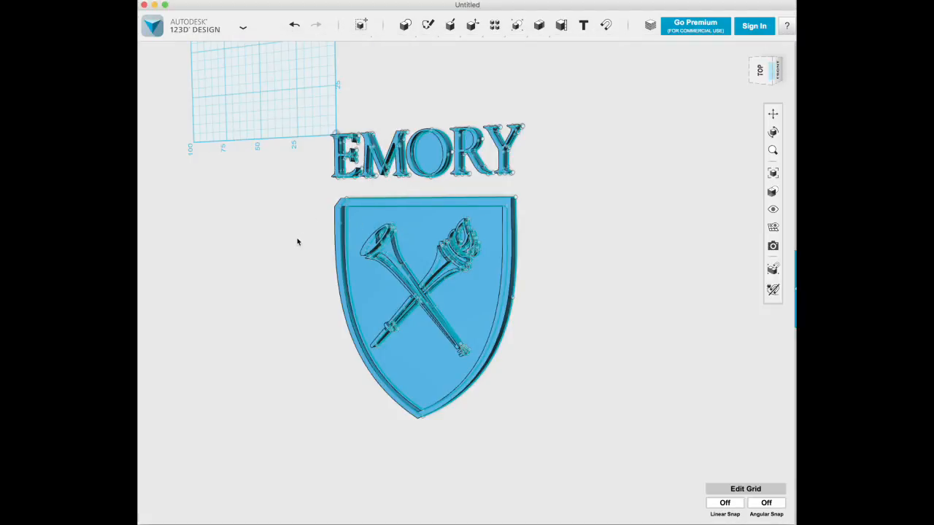
right_click_drag(313, 239, 421, 211)
left_click_drag(821, 45, 507, 55)
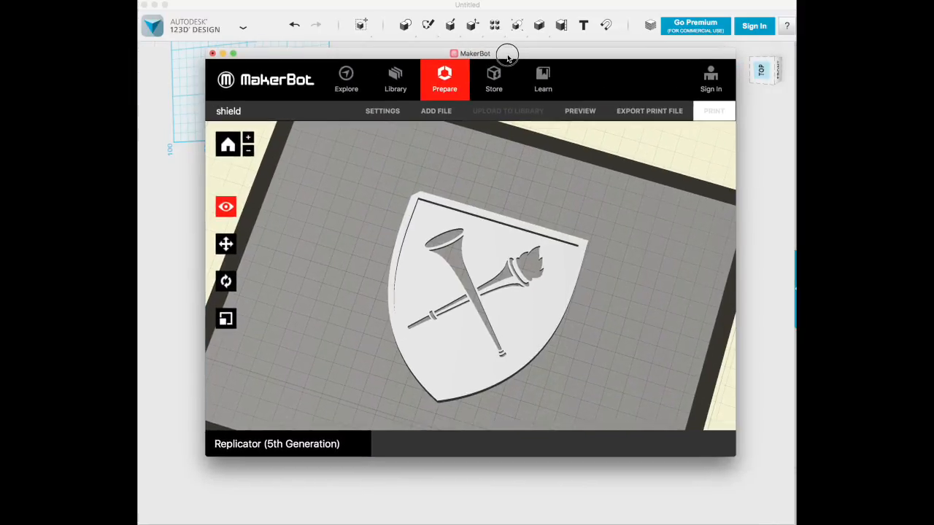
left_click_drag(624, 208, 578, 301)
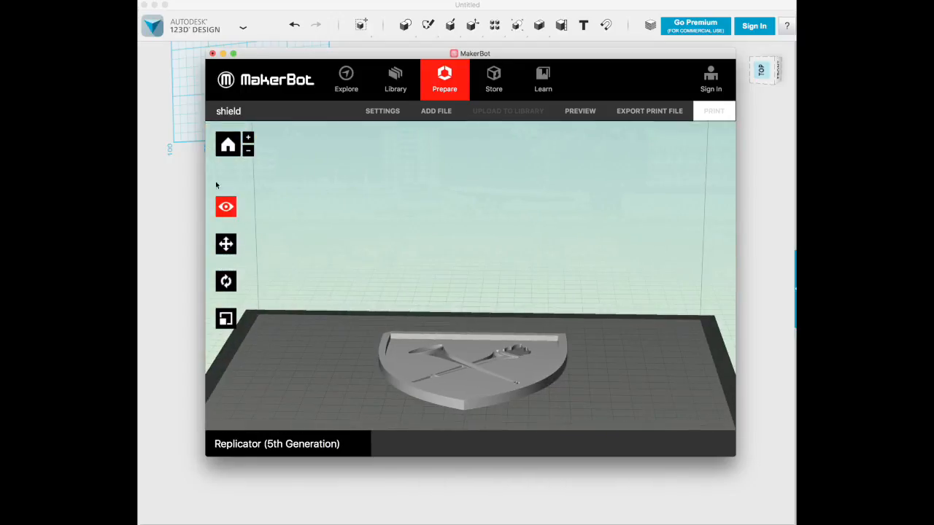